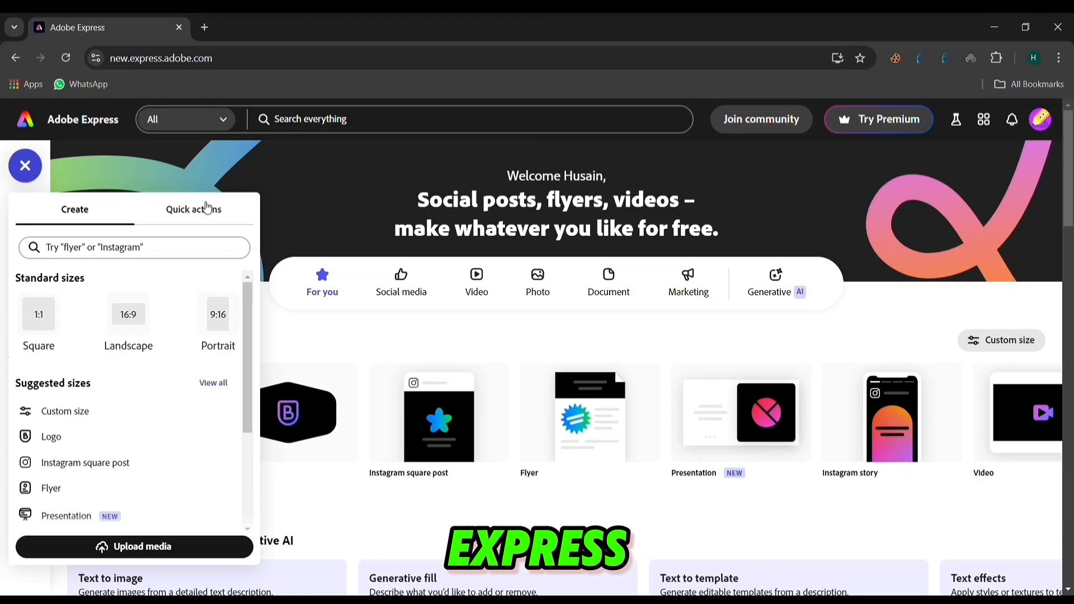
# Step: Open Animate from audio from Quick actions, keeping the All People character category
pyautogui.click(206, 208)
pyautogui.scroll(-5, 246, 300)
pyautogui.click(93, 359)
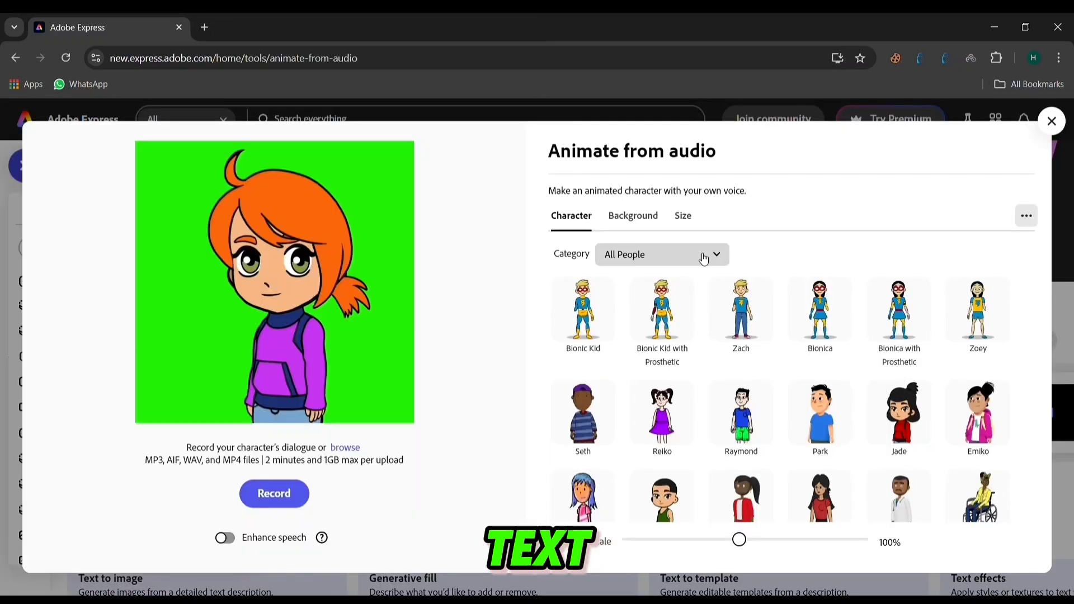
pyautogui.click(703, 258)
pyautogui.scroll(-1, 726, 346)
pyautogui.scroll(1, 715, 318)
pyautogui.click(763, 250)
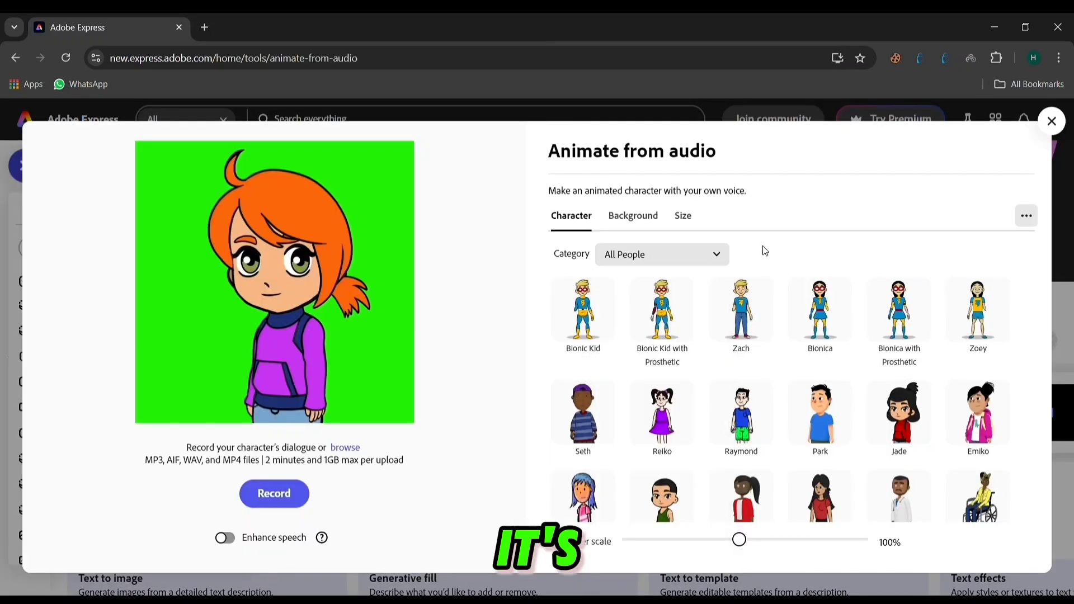
pyautogui.moveTo(1032, 294); pyautogui.dragTo(1036, 466)
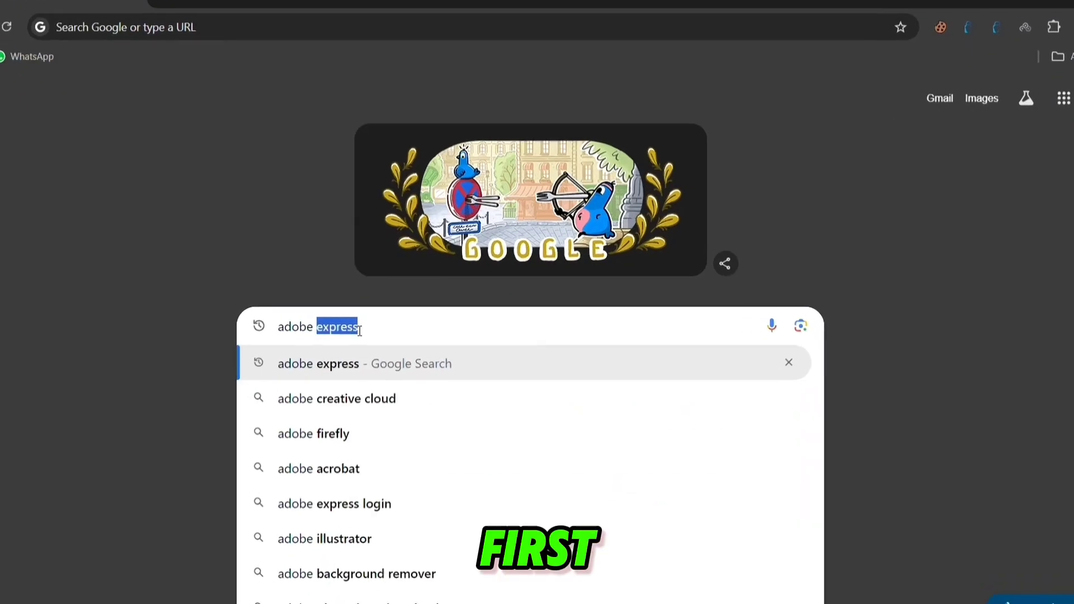
pyautogui.write('animat')
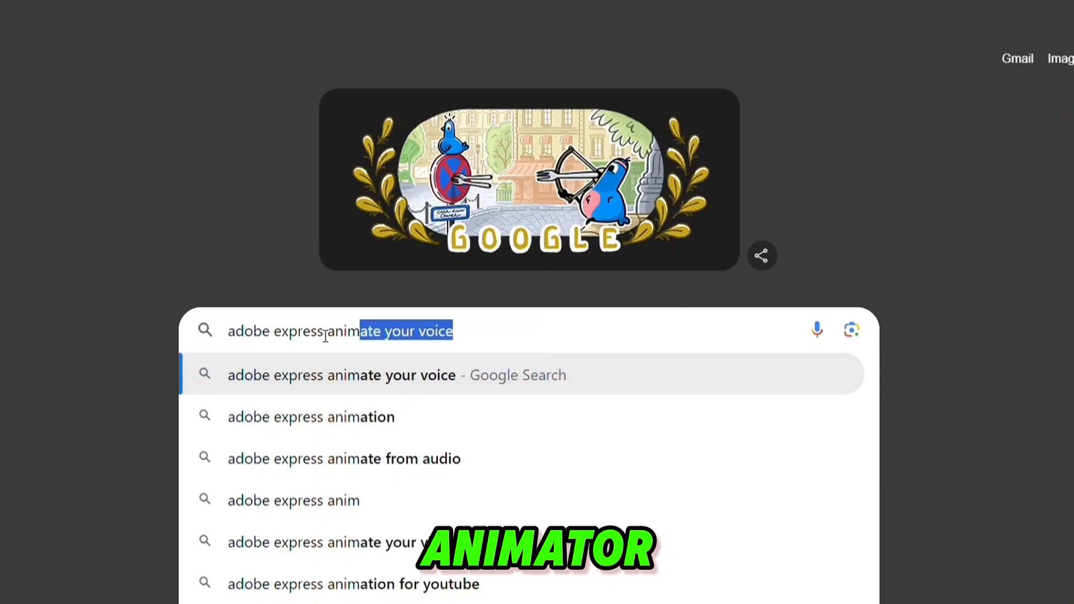
pyautogui.write('or')
# Step: Search Google for 'adobe express animator'
pyautogui.press('Return')
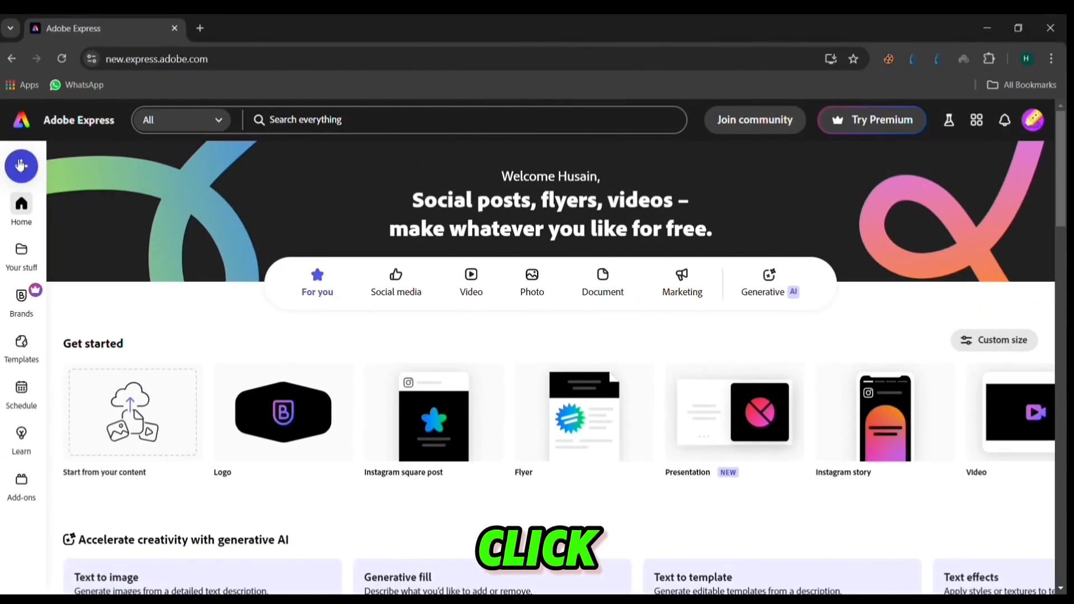
# Step: Open Animate from audio from the + menu and choose the Sticky character
pyautogui.click(21, 167)
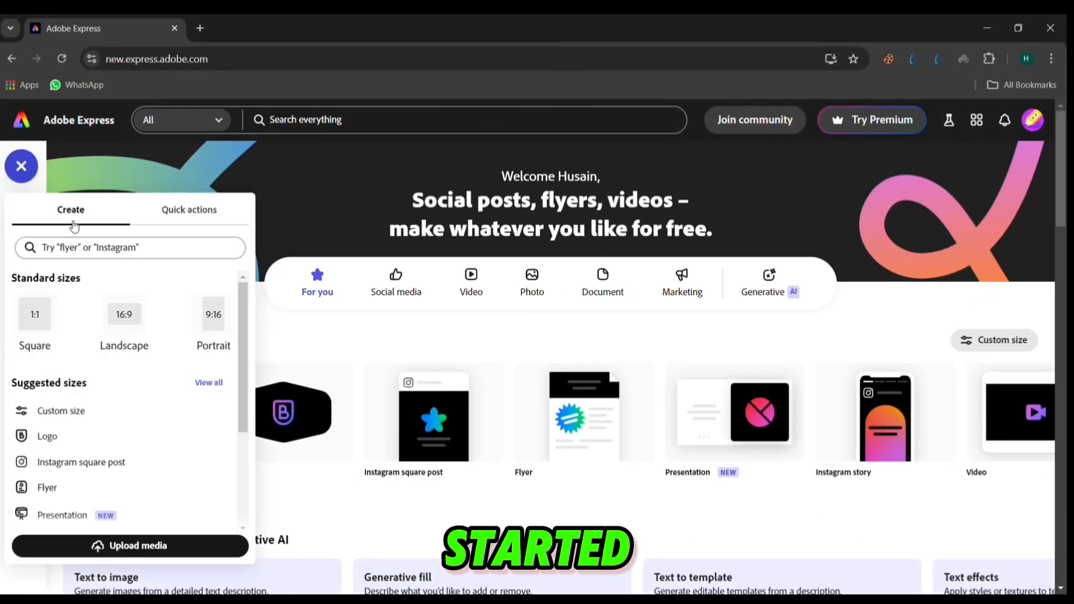
pyautogui.click(202, 208)
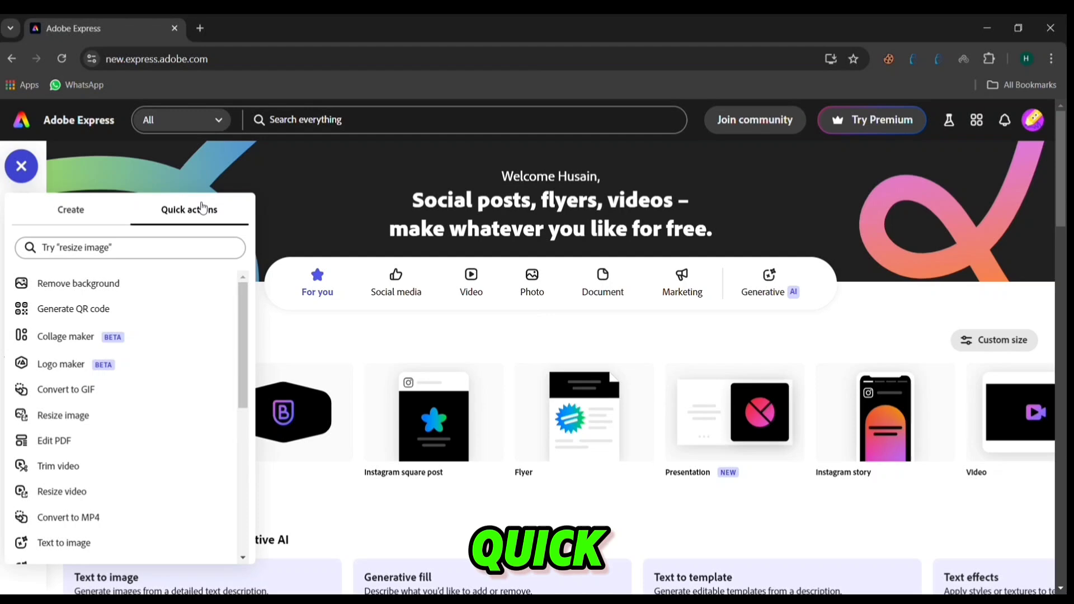
pyautogui.moveTo(241, 294); pyautogui.dragTo(239, 417)
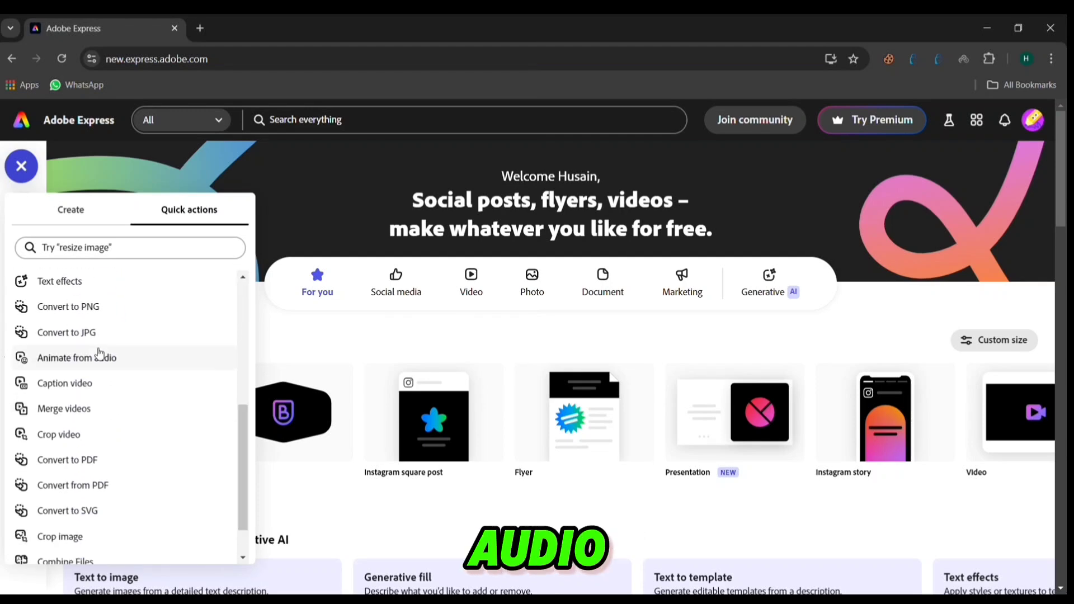
pyautogui.click(91, 366)
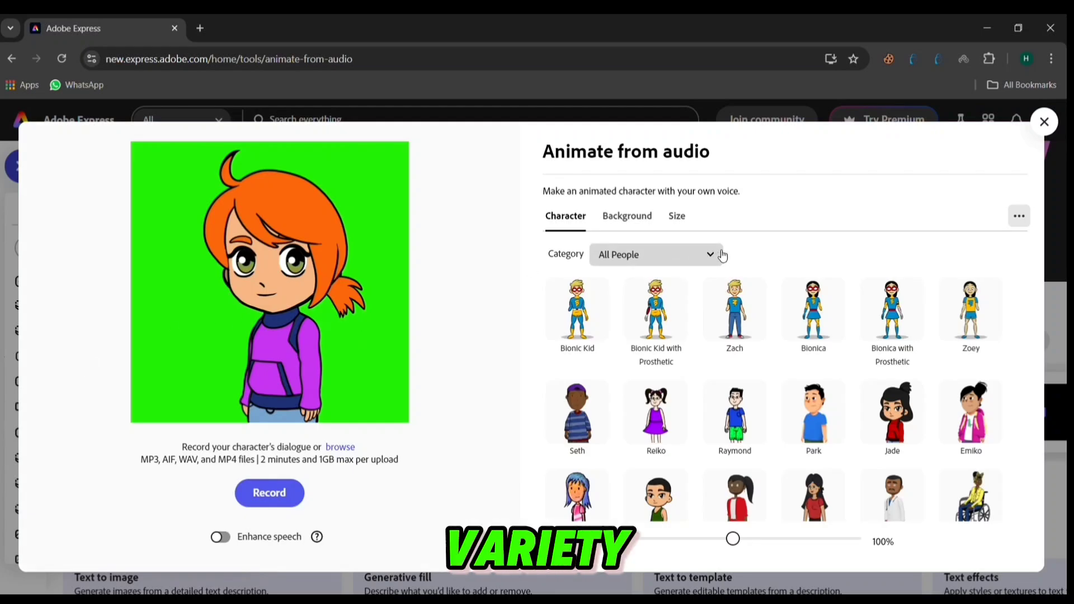
pyautogui.click(712, 255)
pyautogui.moveTo(721, 324)
pyautogui.mouseDown()
pyautogui.moveTo(719, 394)
pyautogui.moveTo(709, 321)
pyautogui.mouseUp()
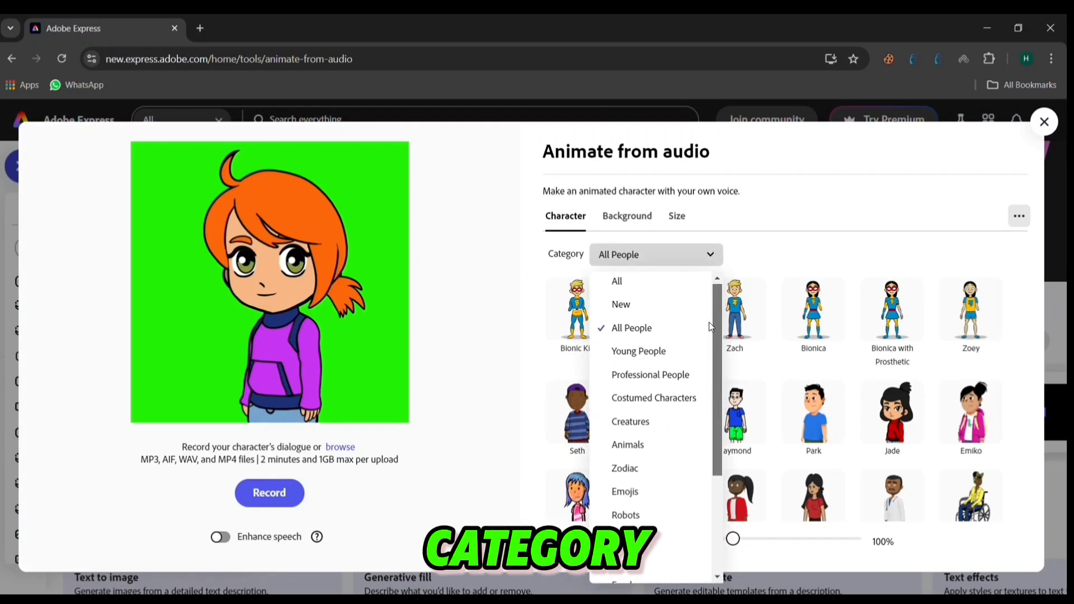
pyautogui.click(756, 245)
pyautogui.moveTo(1024, 301); pyautogui.dragTo(1028, 480)
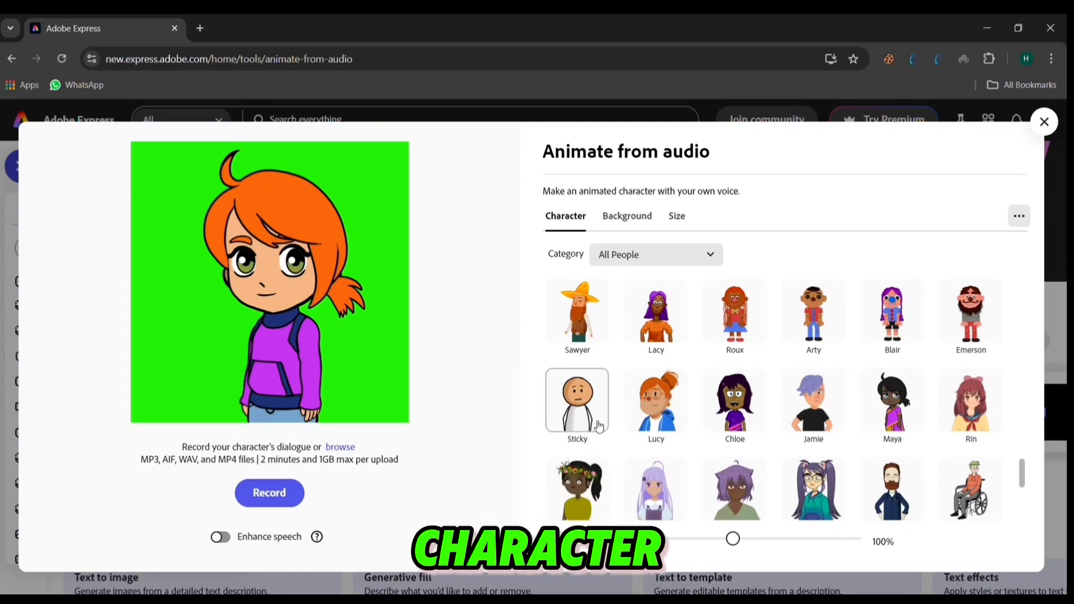
pyautogui.click(628, 217)
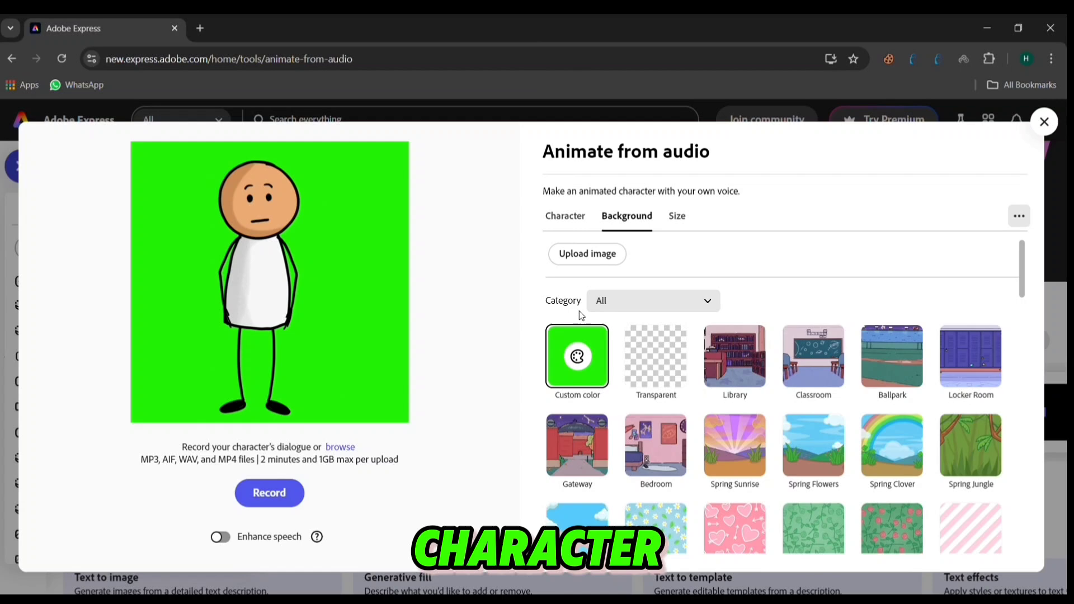
# Step: Try yellow-green and light mint green as custom background colours
pyautogui.click(585, 366)
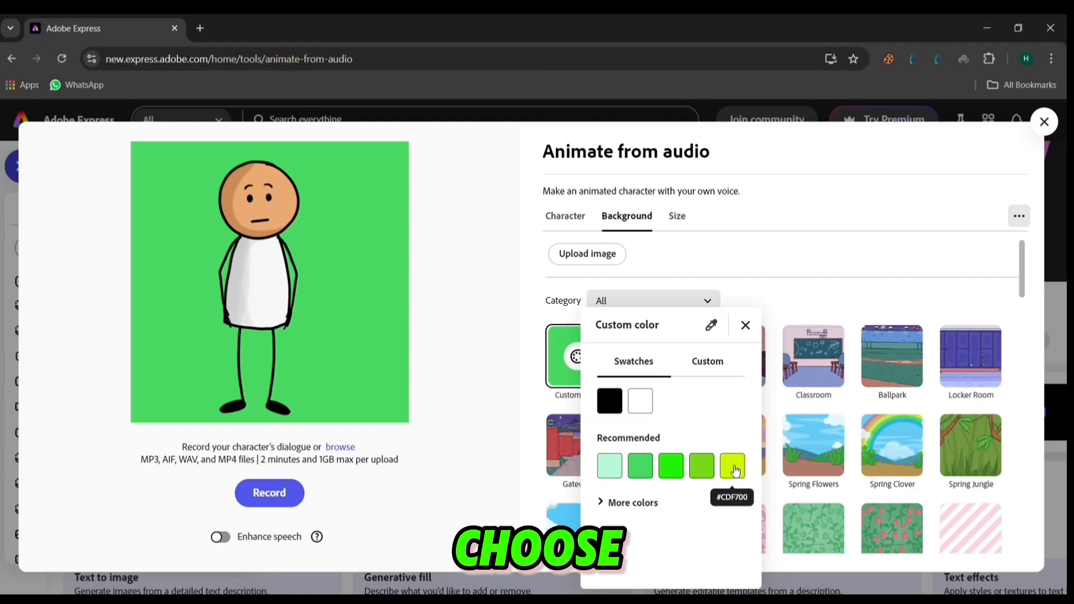
pyautogui.click(735, 471)
pyautogui.click(614, 473)
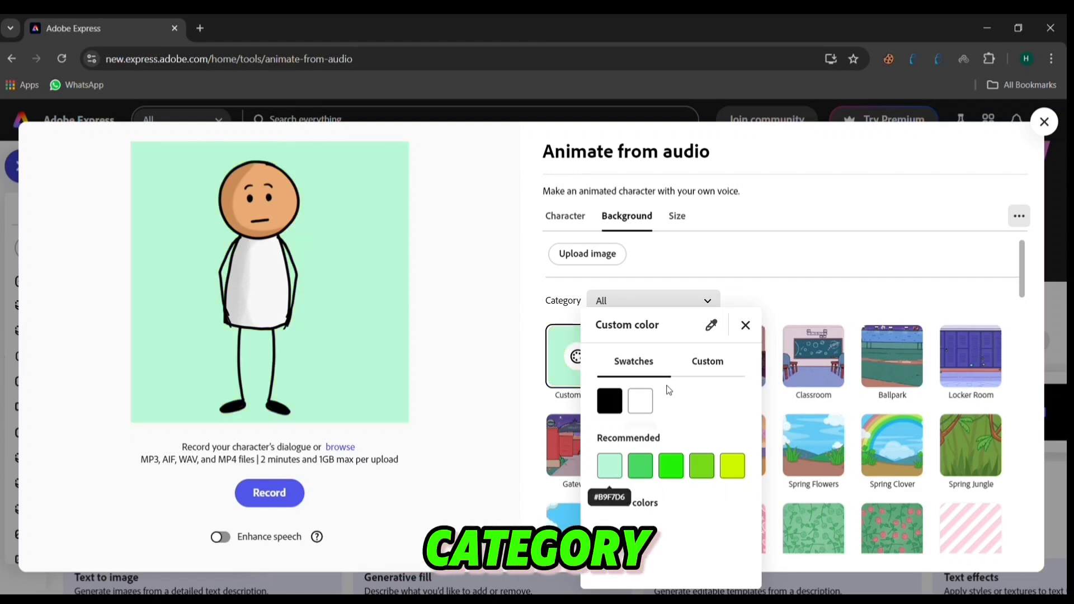
pyautogui.click(765, 303)
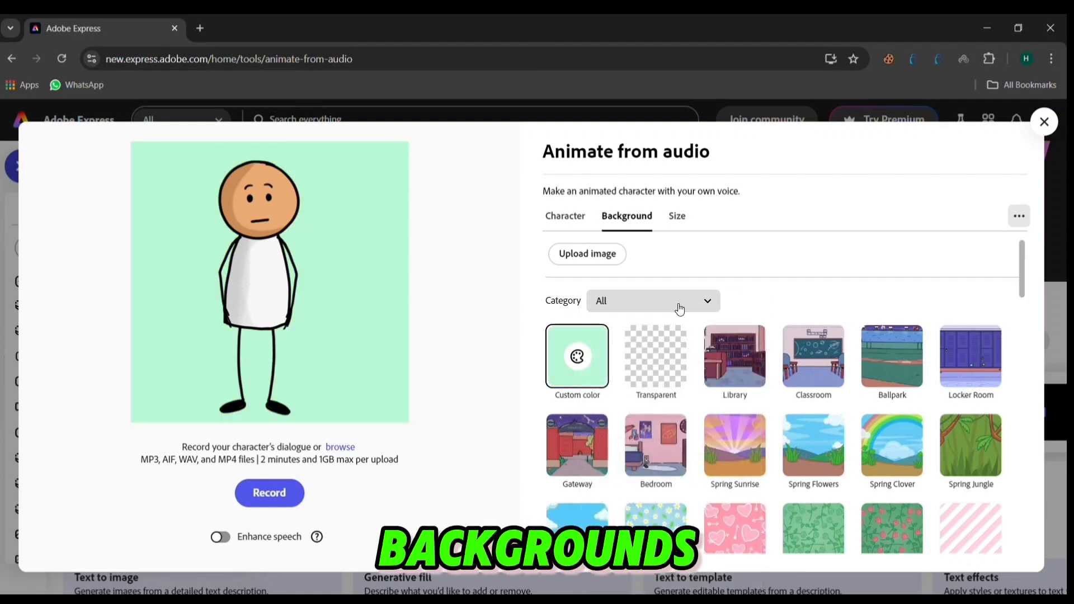
# Step: Filter backgrounds to City and pick the City street scene after trying Skyline
pyautogui.click(713, 307)
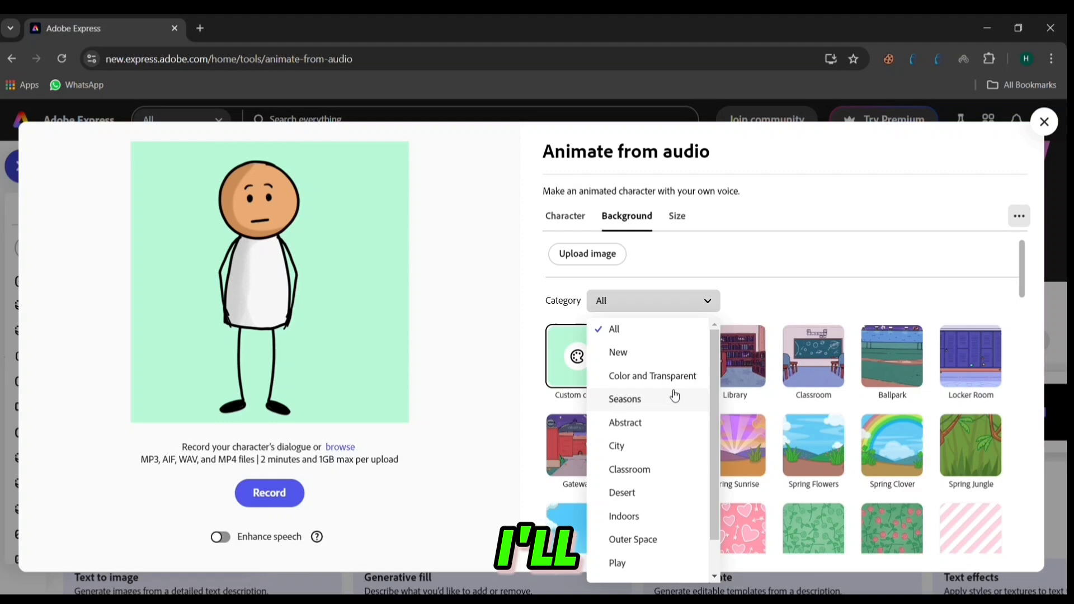
pyautogui.click(630, 449)
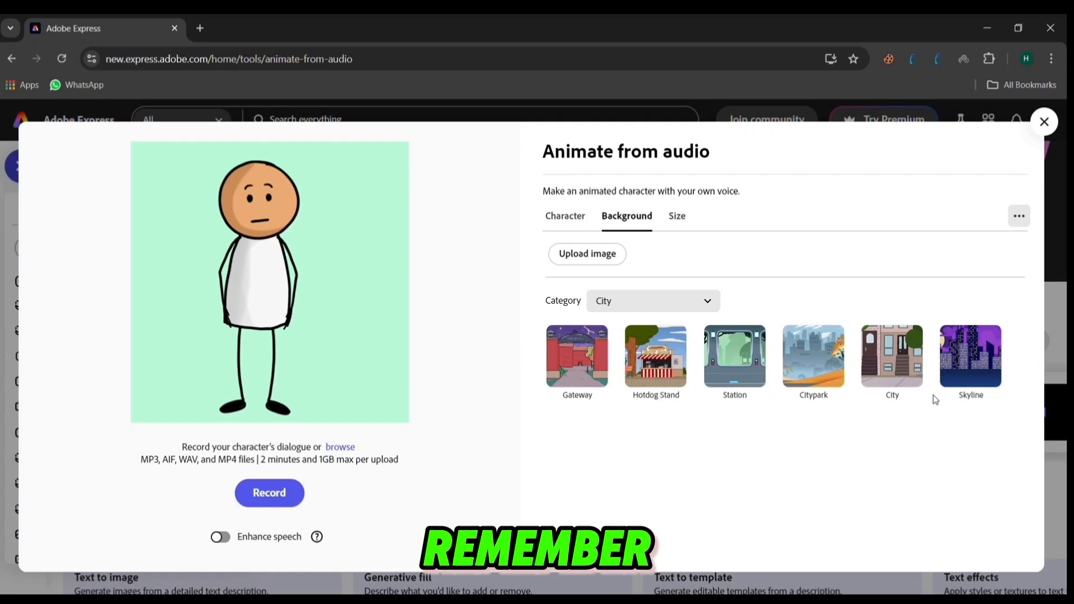
pyautogui.click(974, 364)
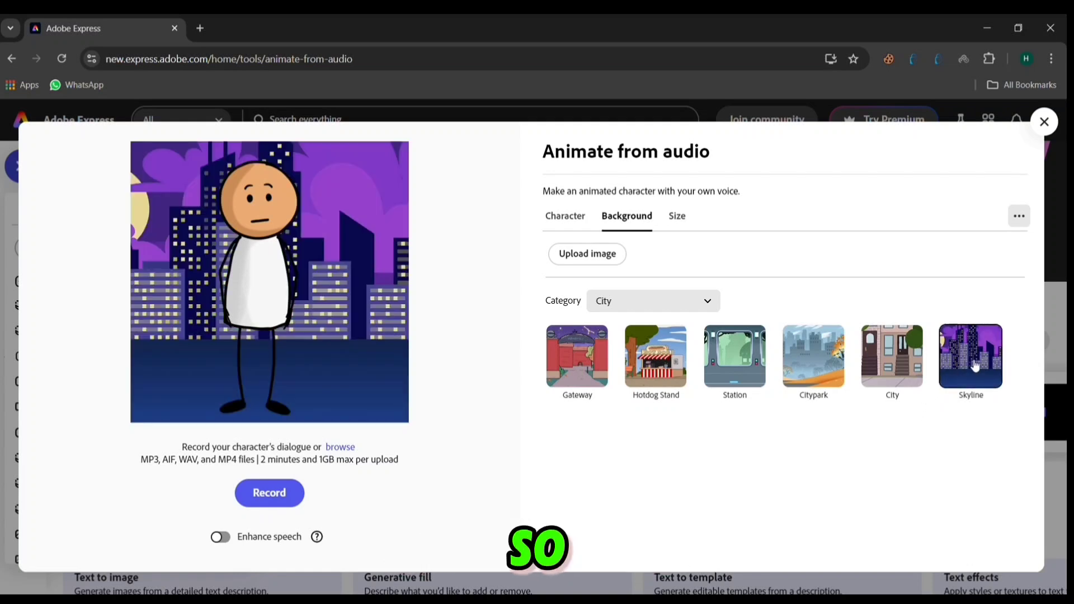
pyautogui.click(892, 367)
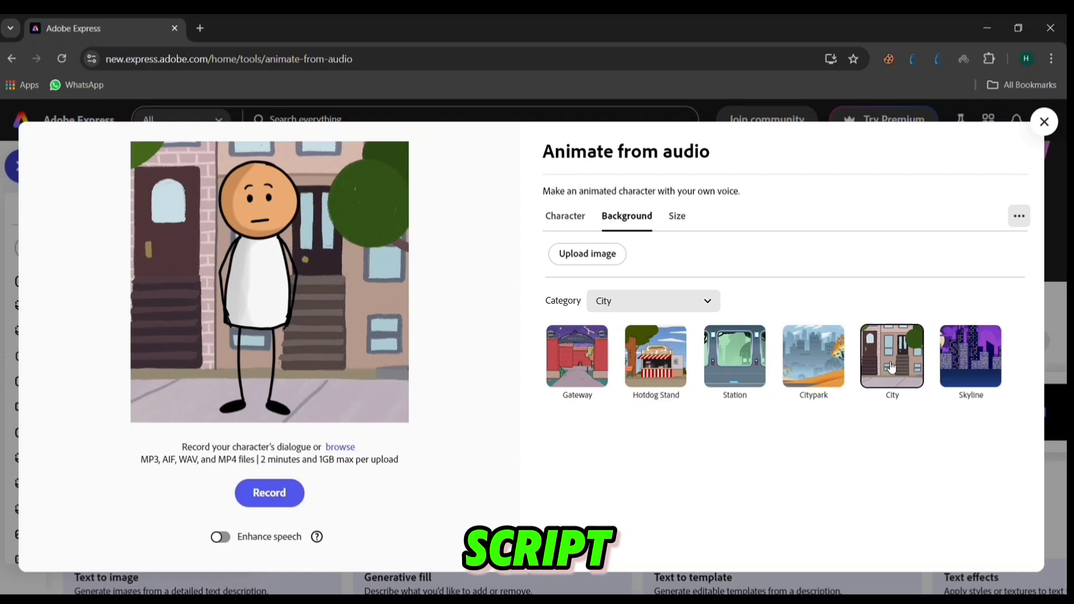
pyautogui.click(684, 221)
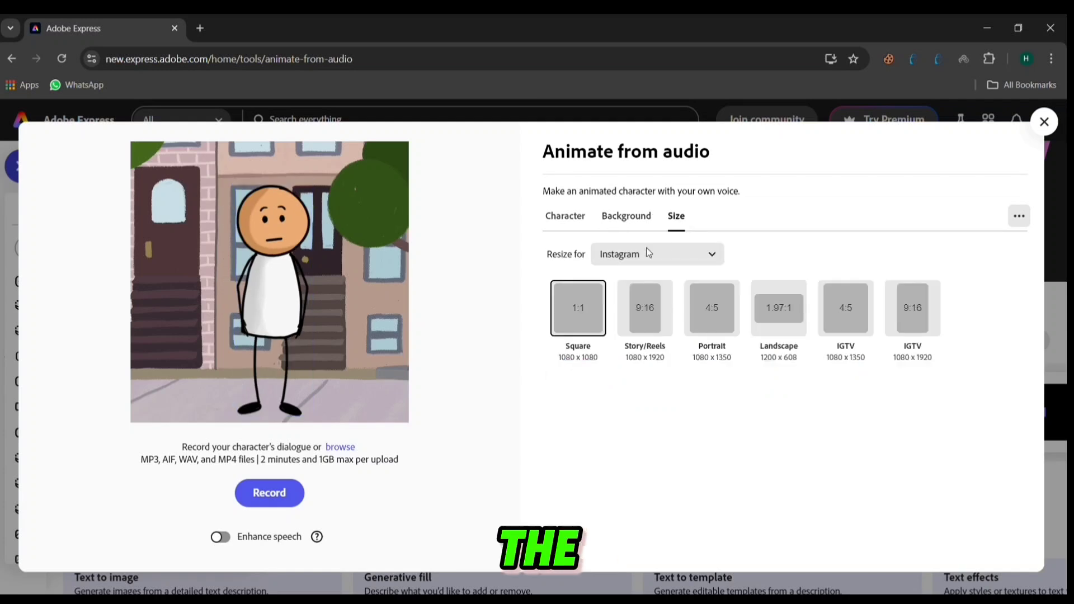
# Step: Resize the animation for YouTube as Landscape 16:9
pyautogui.click(713, 257)
pyautogui.click(635, 355)
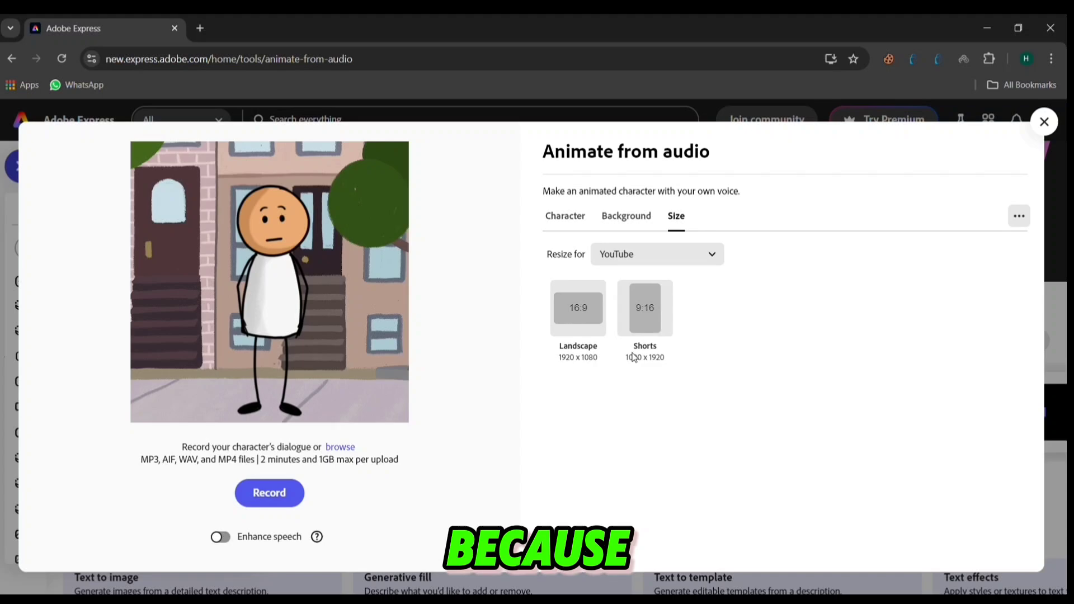
pyautogui.click(584, 316)
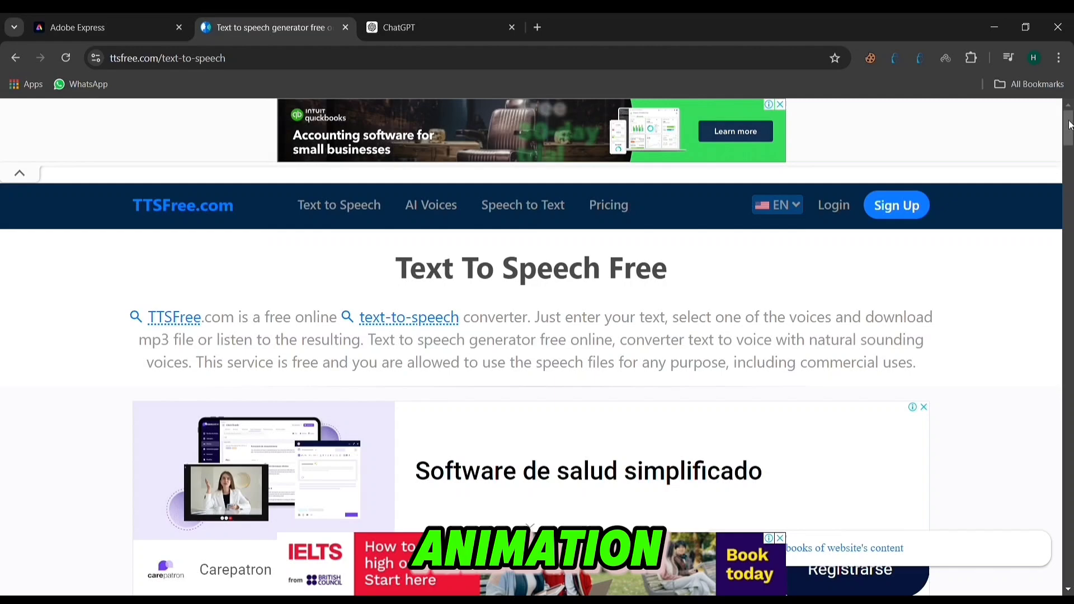
pyautogui.scroll(-3, 1069, 126)
pyautogui.scroll(-2, 1068, 126)
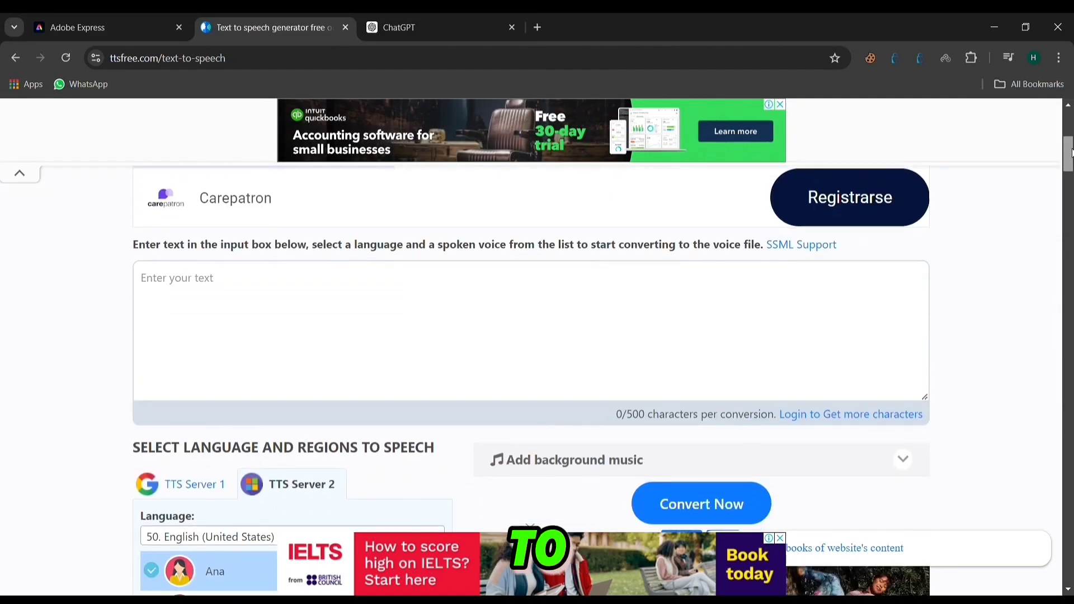
pyautogui.scroll(-2, 1069, 126)
pyautogui.scroll(-1, 1069, 127)
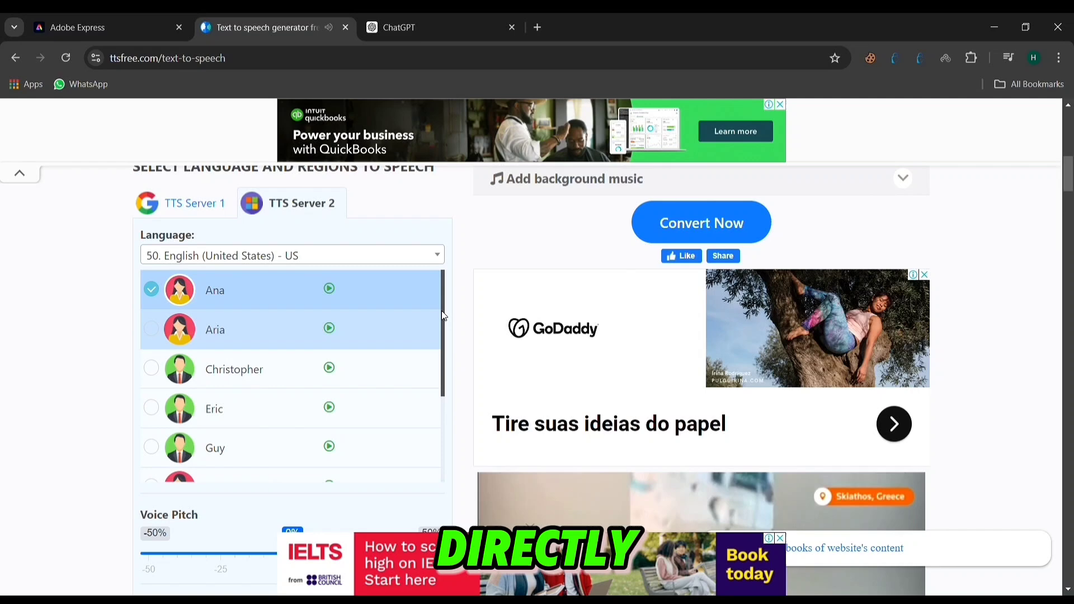
pyautogui.moveTo(442, 311); pyautogui.dragTo(456, 406)
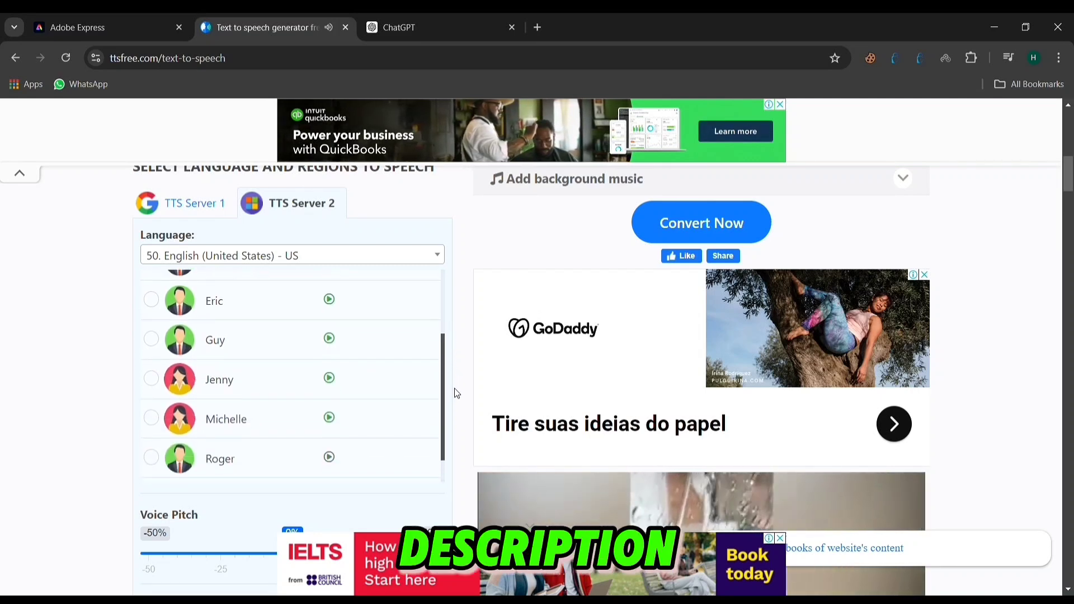
pyautogui.moveTo(452, 405); pyautogui.dragTo(469, 307)
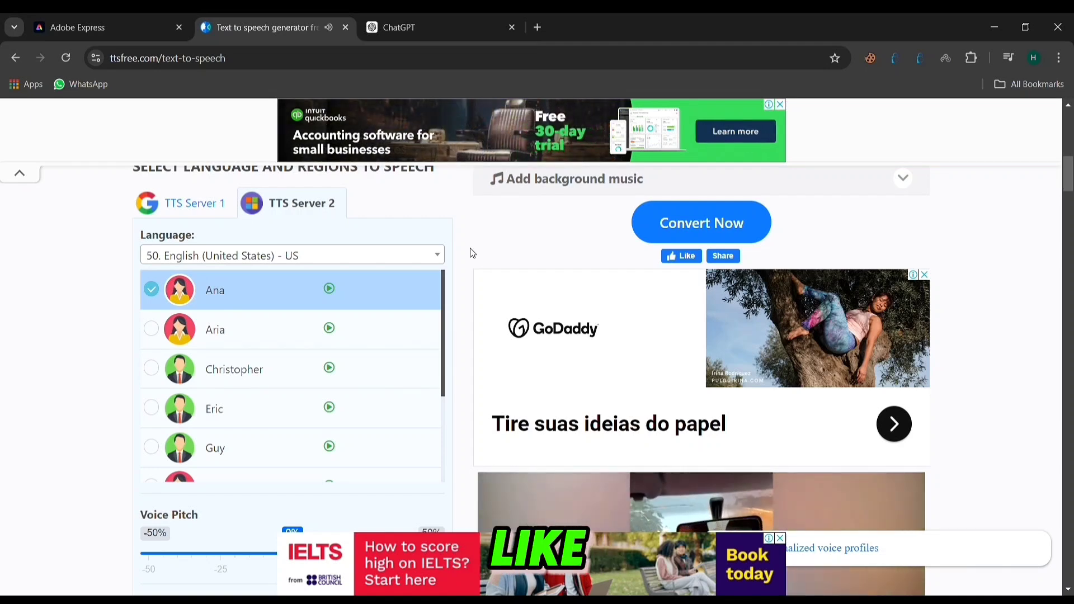
# Step: Choose the Christopher voice and paste ChatGPT's grocery-store joke into the TTSFree text box
pyautogui.click(287, 377)
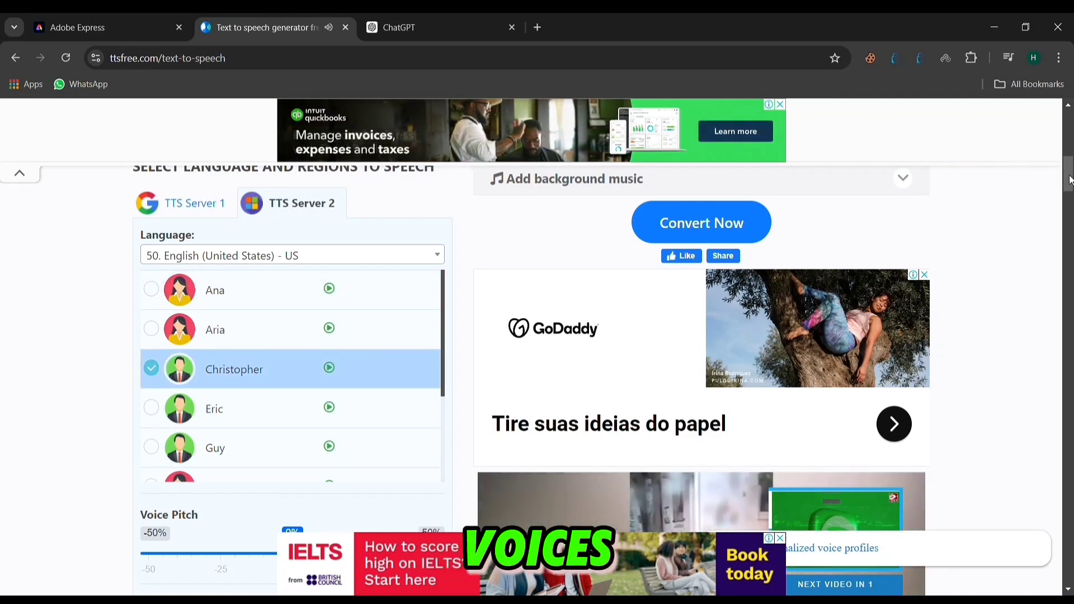
pyautogui.moveTo(1068, 179); pyautogui.dragTo(1070, 153)
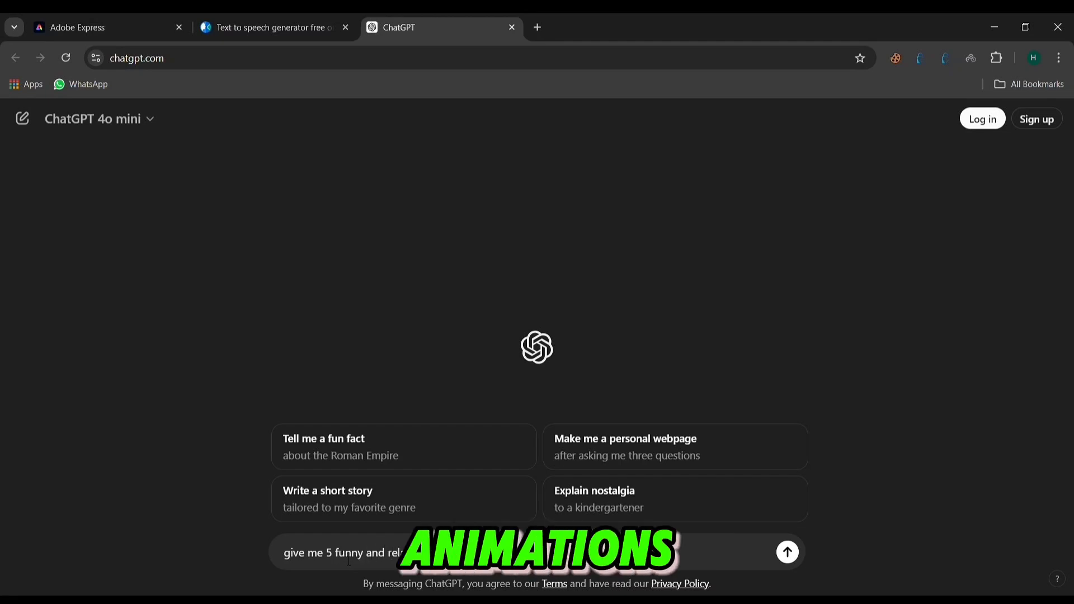
pyautogui.press('Return')
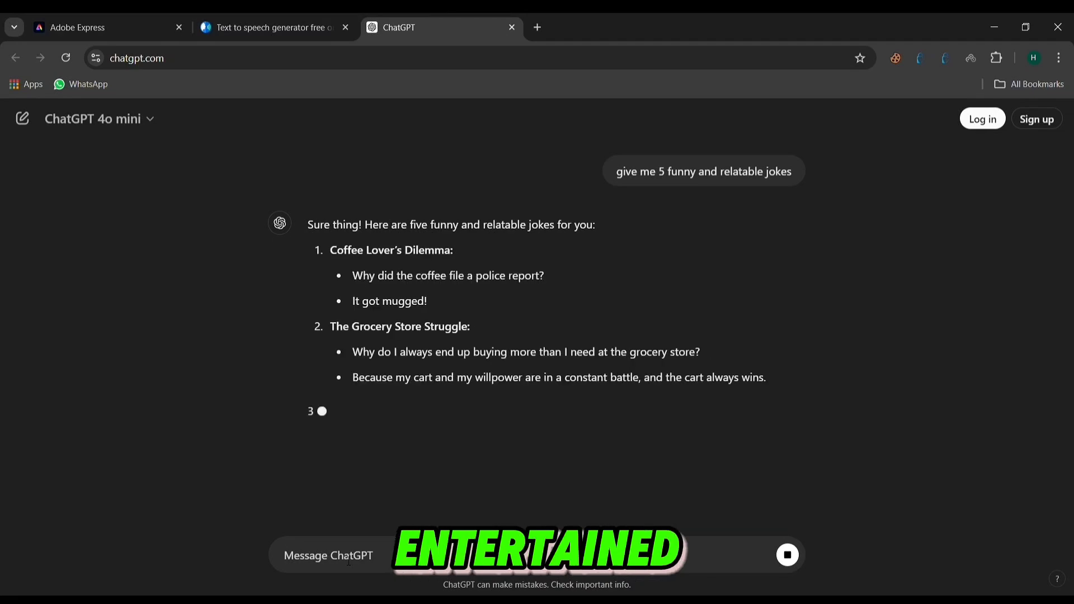
pyautogui.moveTo(347, 312); pyautogui.dragTo(644, 348)
pyautogui.hotkey('ctrl', 'c')
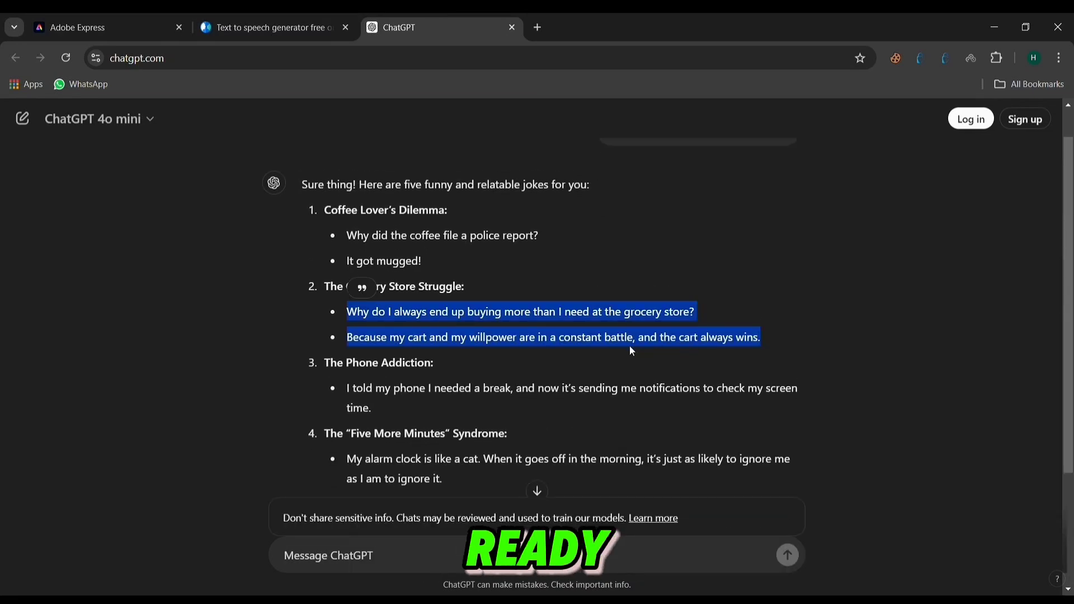
pyautogui.click(264, 17)
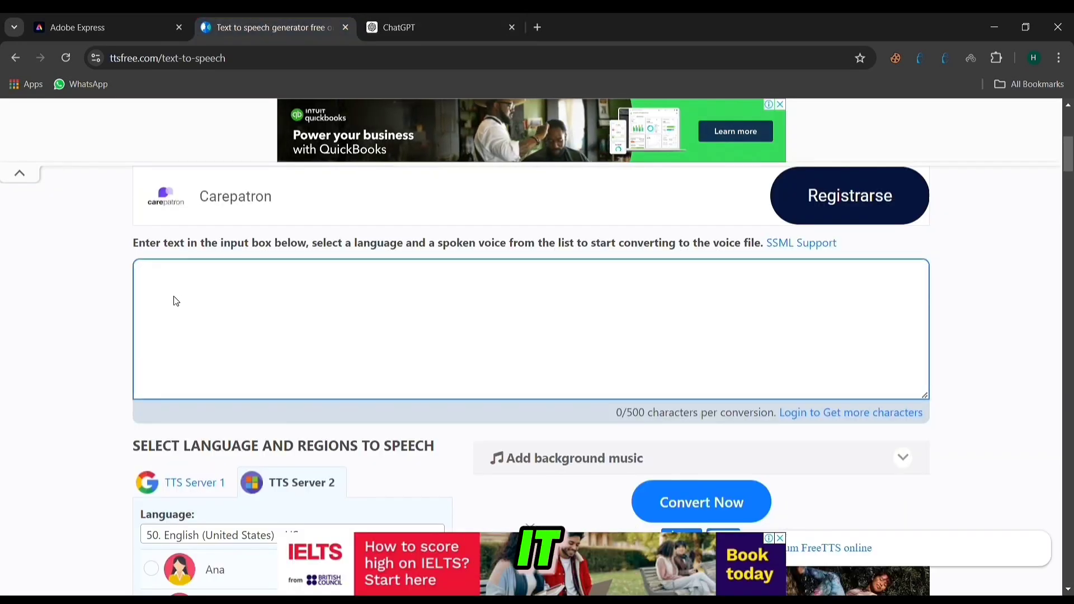
pyautogui.hotkey('ctrl', 'v')
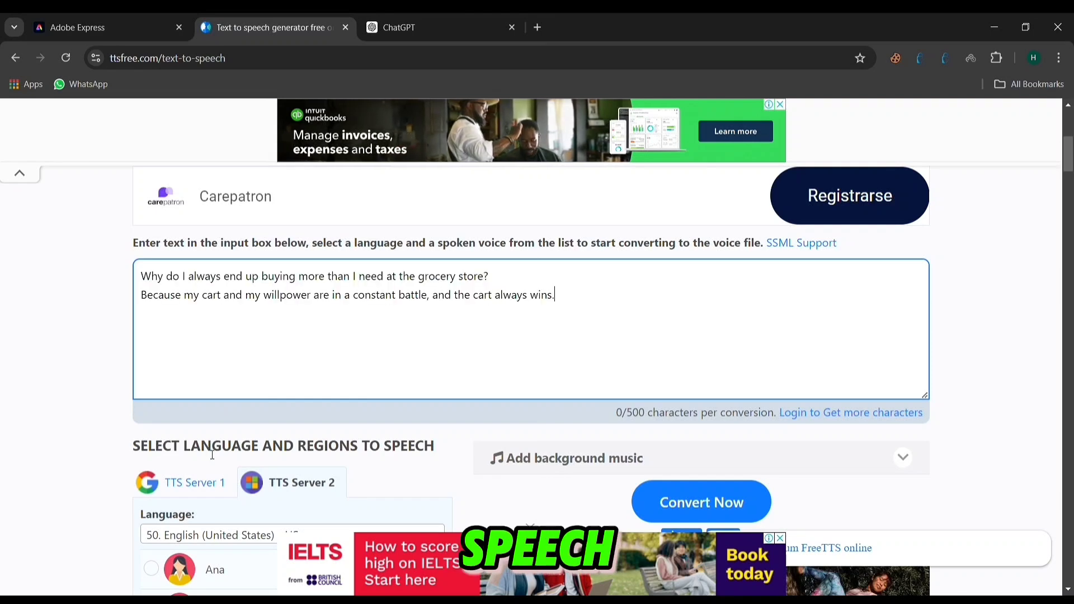
pyautogui.scroll(-3, 697, 452)
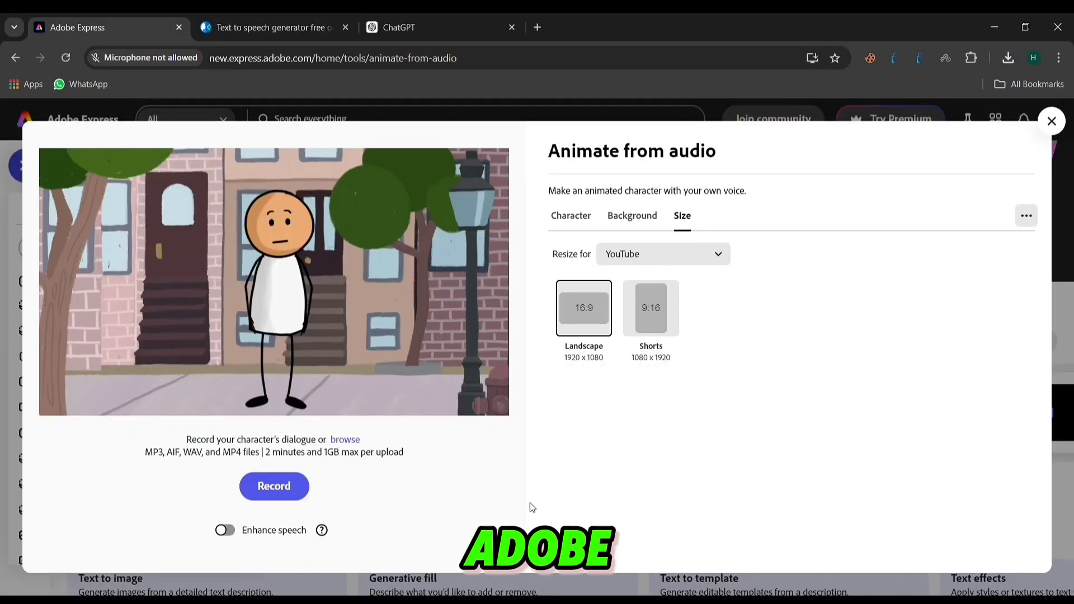
# Step: Upload the downloaded joke MP3 as the character's audio
pyautogui.click(351, 445)
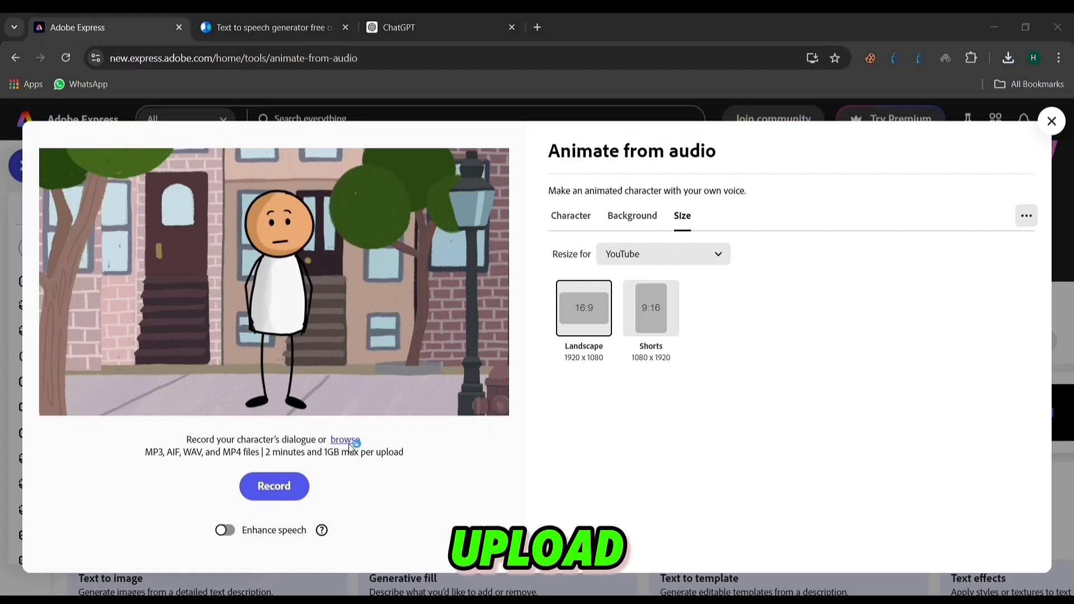
pyautogui.doubleClick(167, 172)
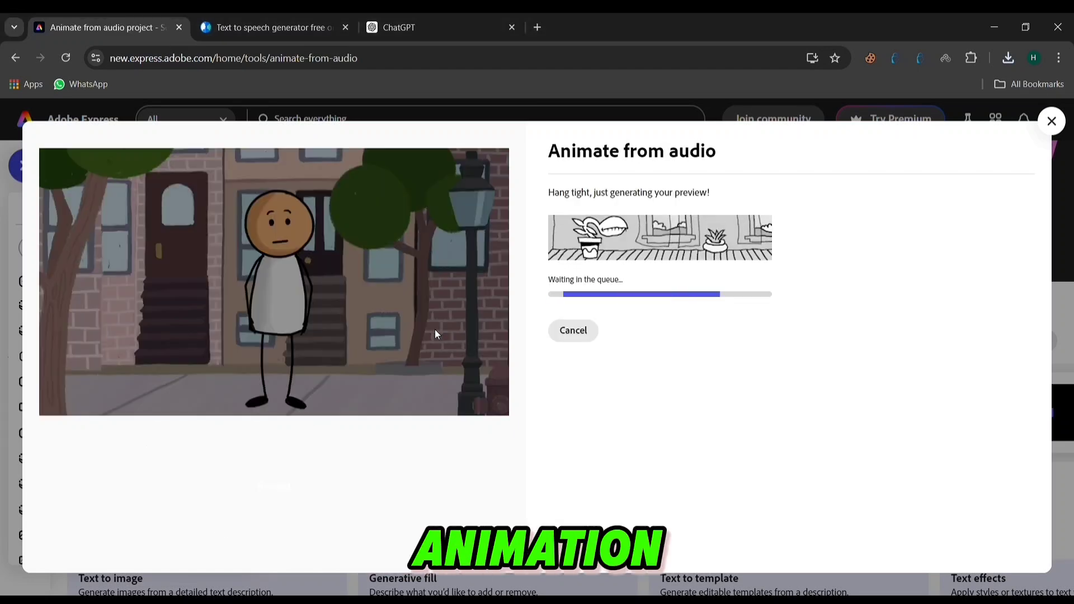